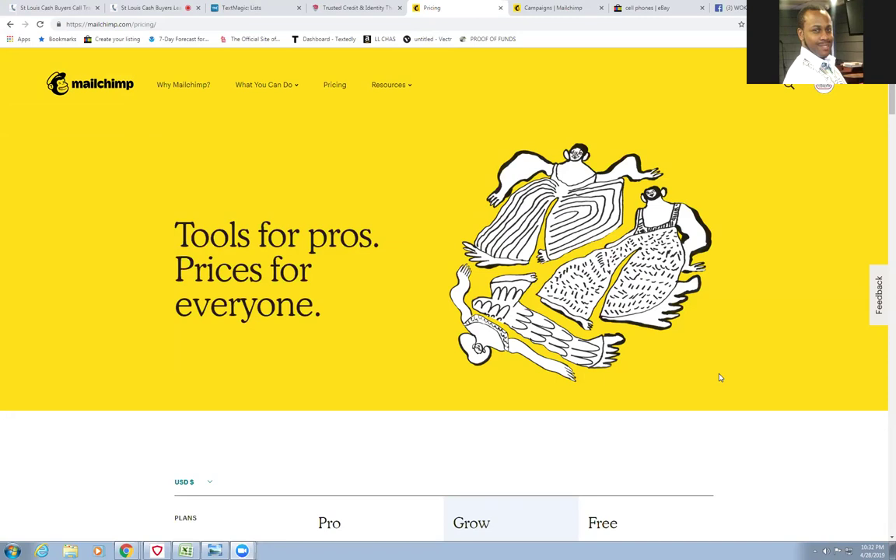
# - Scroll through the free-plan pricing feature table to review the plan features
pyautogui.scroll(-4, 754, 423)
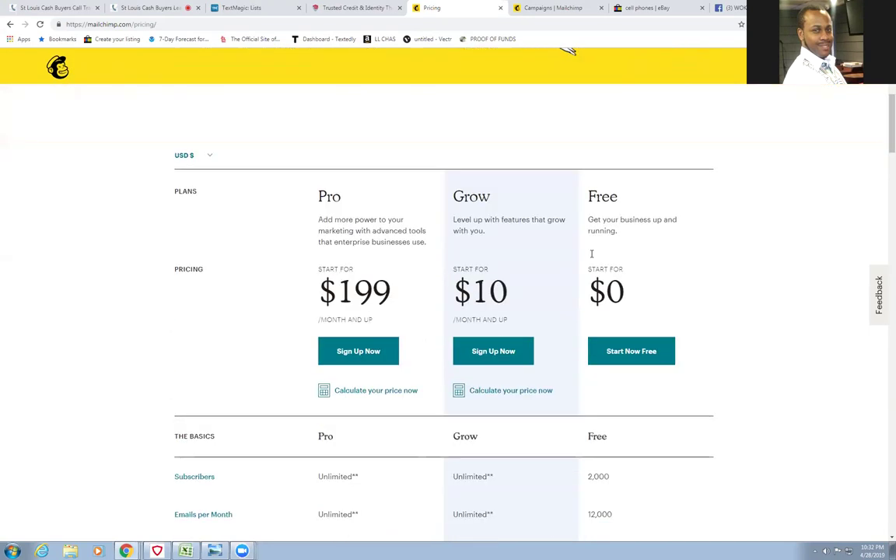
pyautogui.scroll(-2, 633, 367)
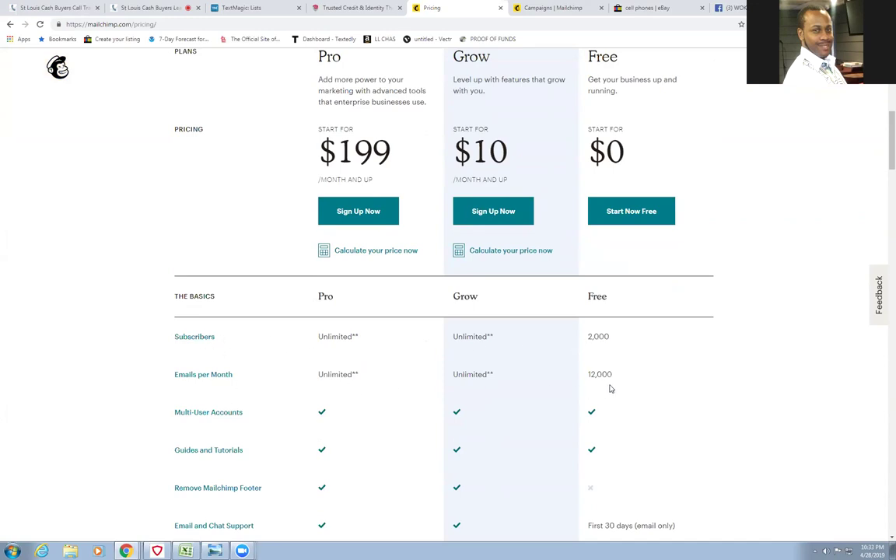
pyautogui.scroll(3, 612, 385)
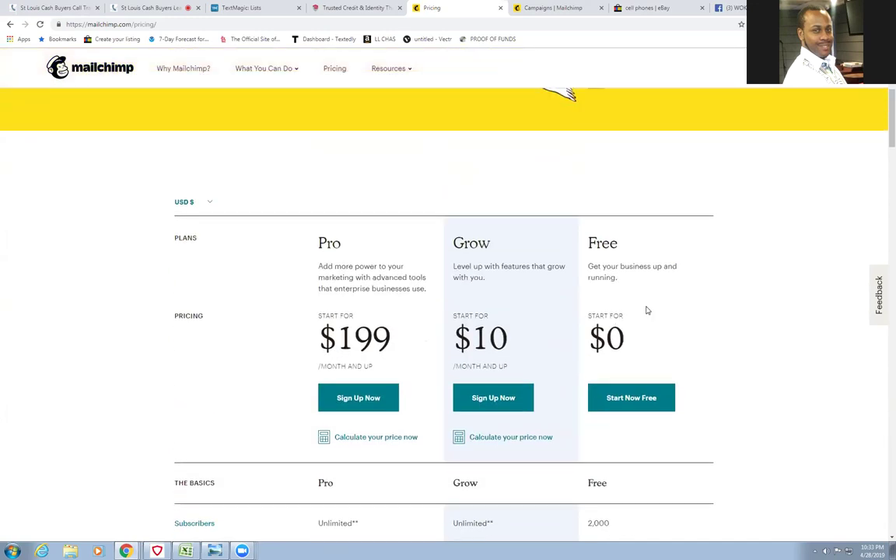
pyautogui.scroll(-2, 493, 281)
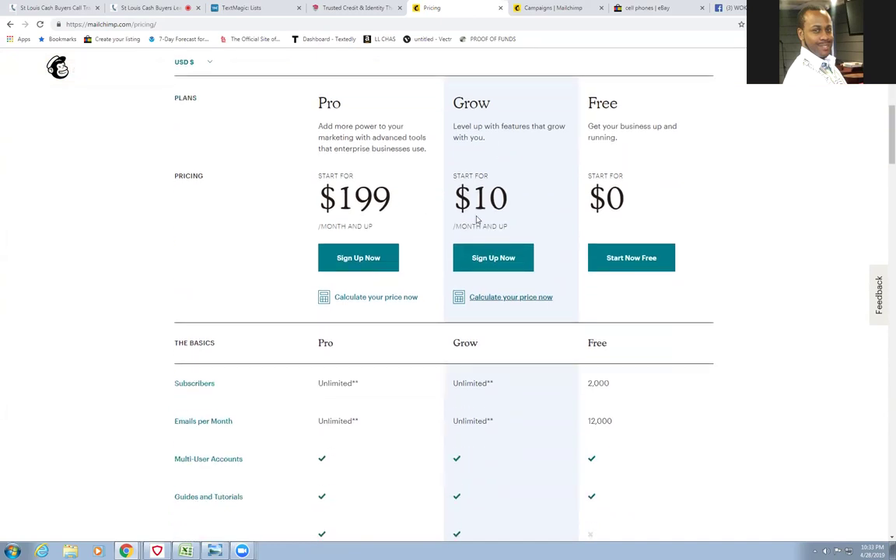
pyautogui.scroll(-3, 506, 311)
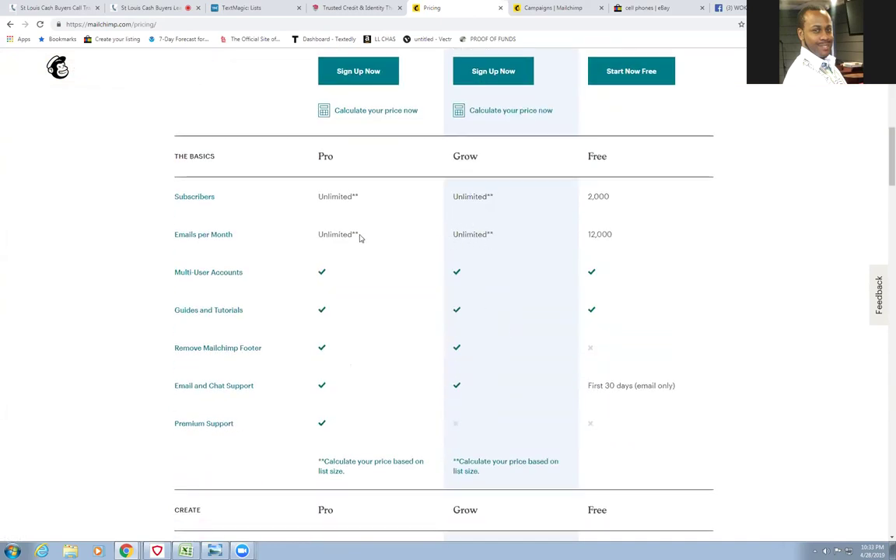
pyautogui.scroll(1, 336, 243)
pyautogui.scroll(2, 346, 240)
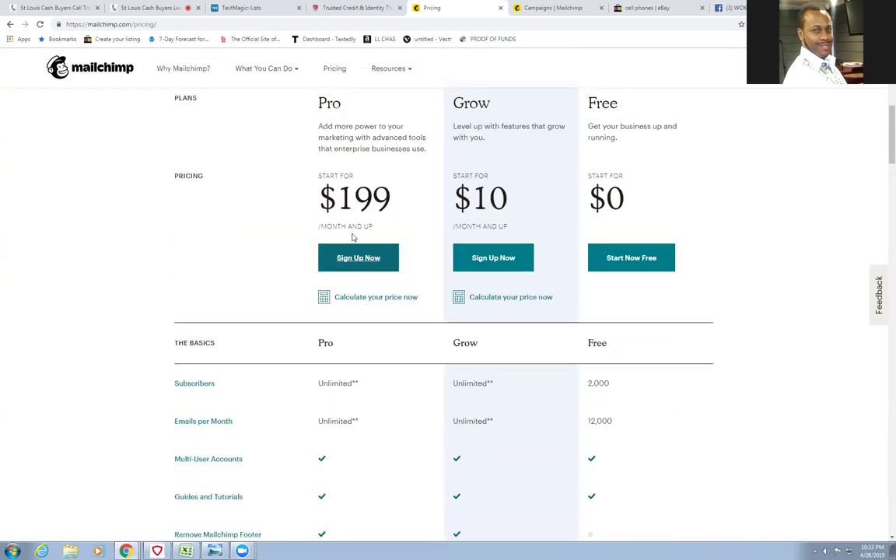
pyautogui.scroll(-3, 366, 249)
pyautogui.scroll(-2, 381, 319)
pyautogui.scroll(-1, 393, 436)
pyautogui.scroll(-3, 395, 453)
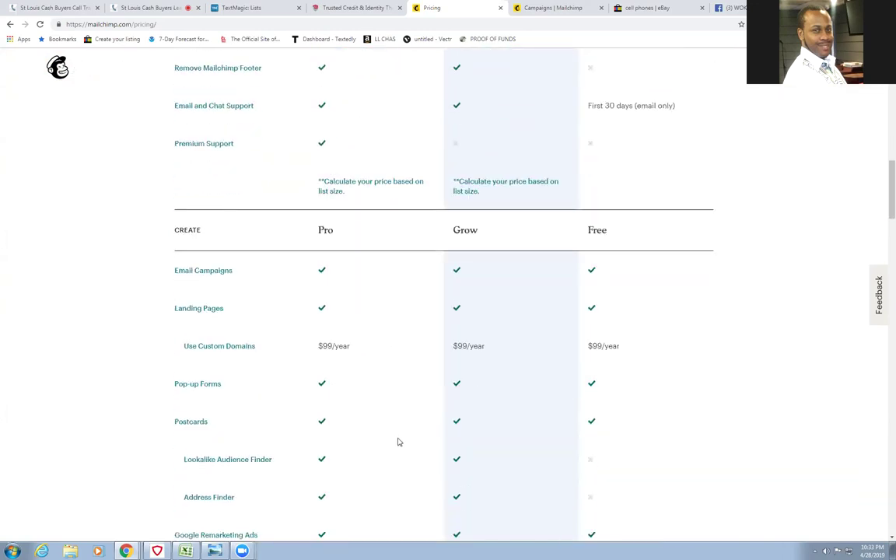
pyautogui.scroll(-3, 398, 442)
# - Finish reviewing the feature table, then show the Deal Finders Campaigns page
pyautogui.scroll(1, 399, 441)
pyautogui.scroll(5, 399, 441)
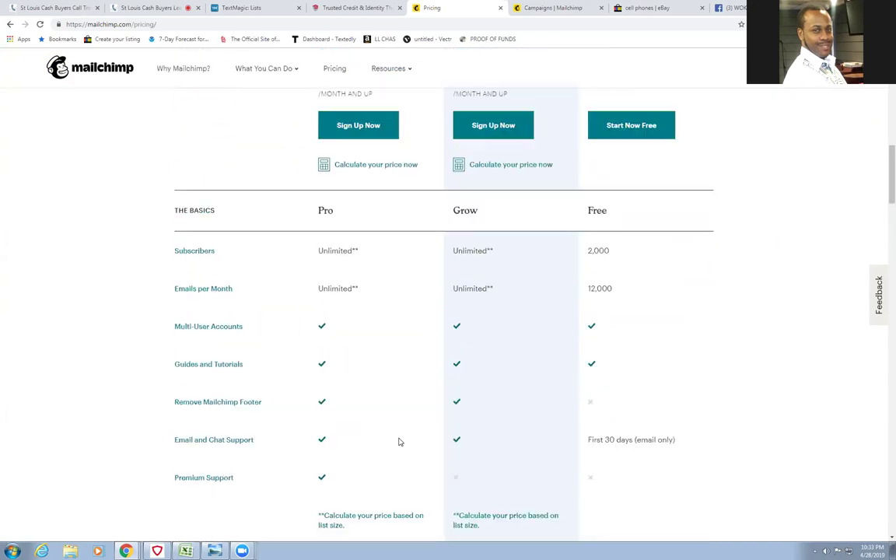
pyautogui.scroll(4, 398, 441)
pyautogui.scroll(3, 398, 440)
pyautogui.scroll(-3, 606, 440)
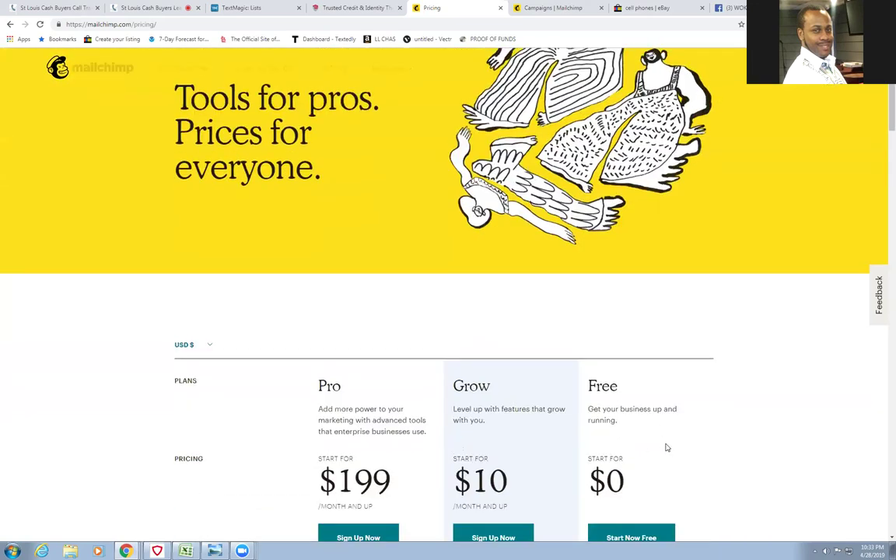
pyautogui.scroll(1, 666, 448)
pyautogui.scroll(-1, 660, 452)
pyautogui.click(556, 10)
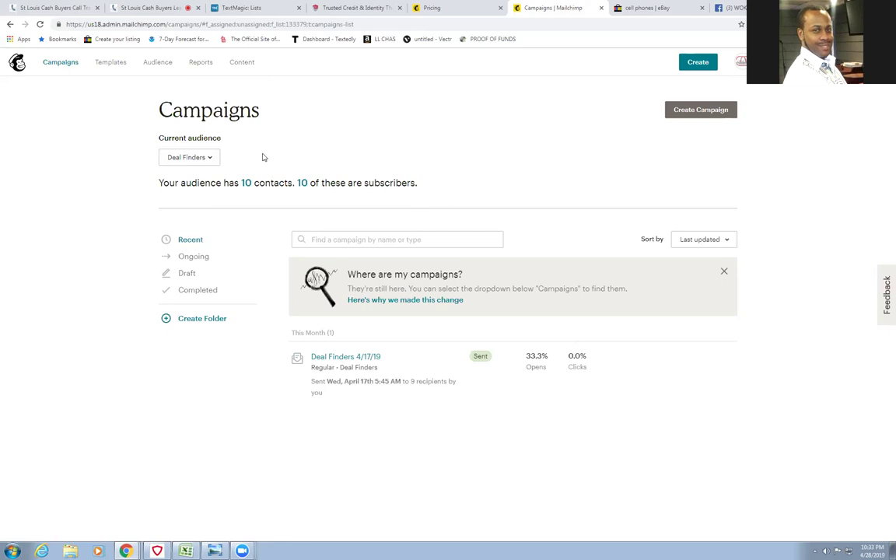
# - From Audience's Manage Audience menu, open Add a subscriber for Deal Finders and scroll the empty form
pyautogui.click(159, 63)
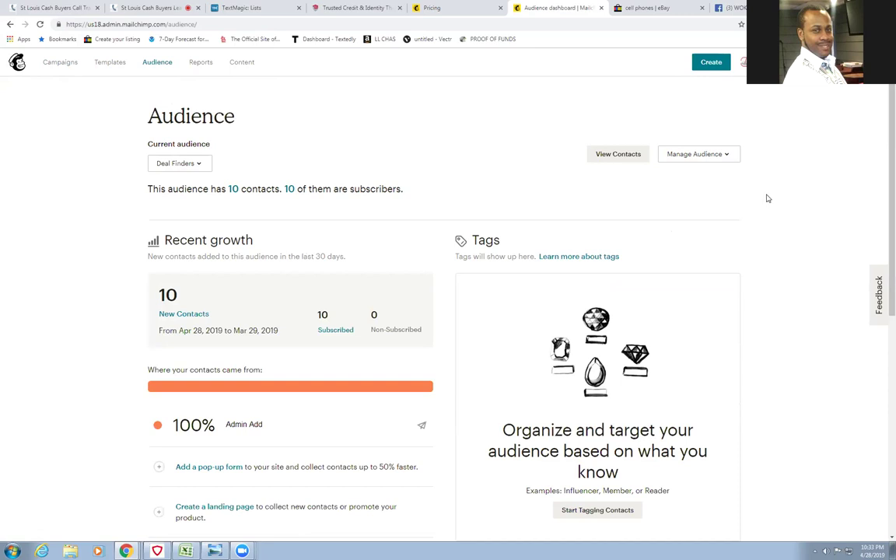
pyautogui.click(729, 156)
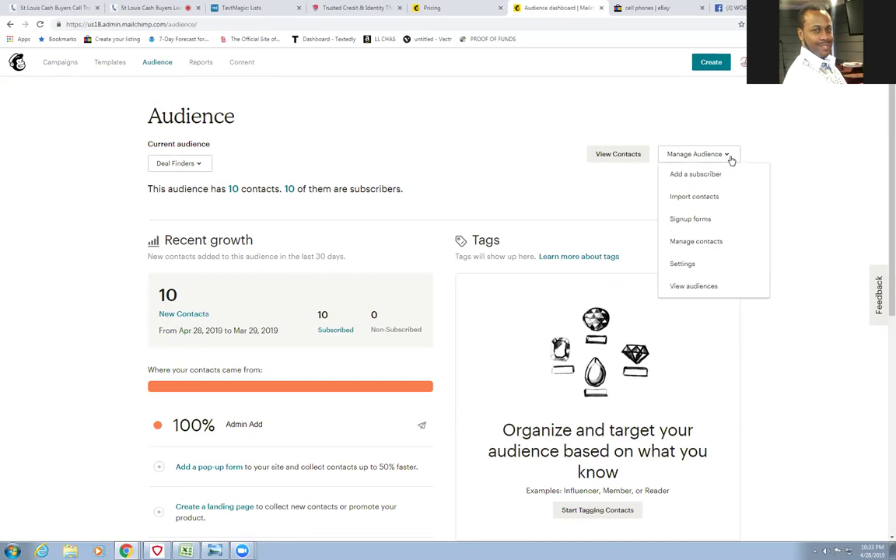
pyautogui.click(712, 175)
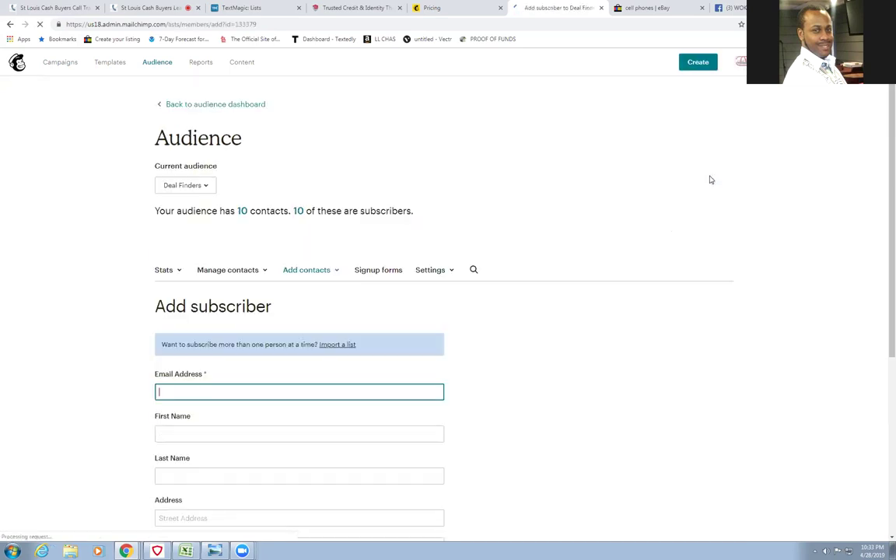
pyautogui.scroll(-3, 328, 270)
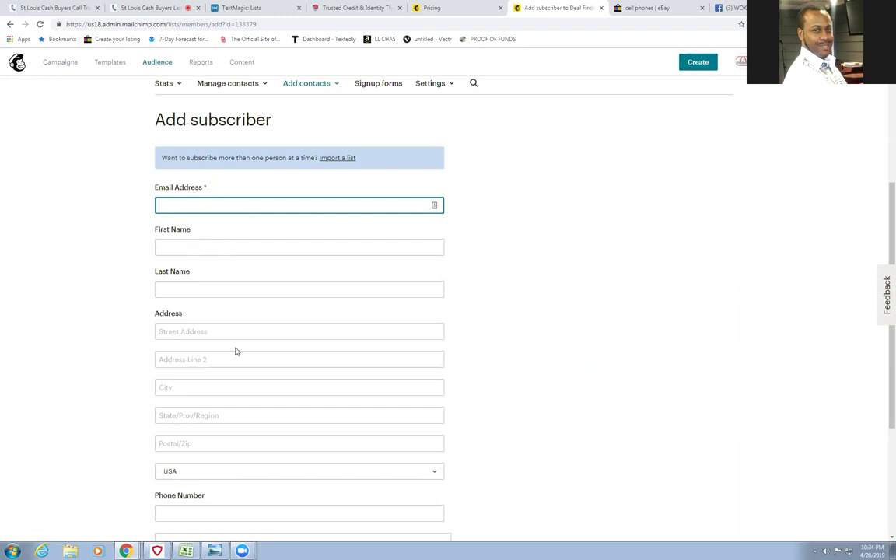
pyautogui.scroll(-2, 233, 350)
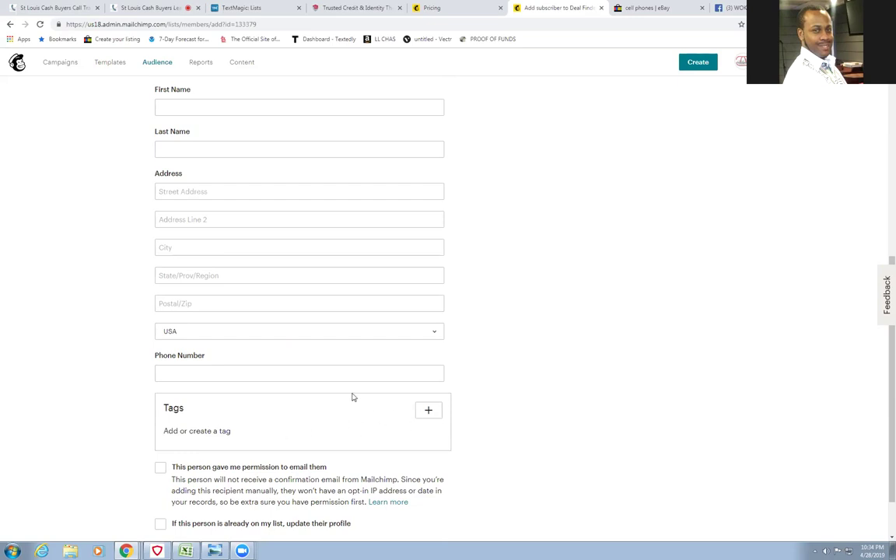
pyautogui.scroll(4, 464, 389)
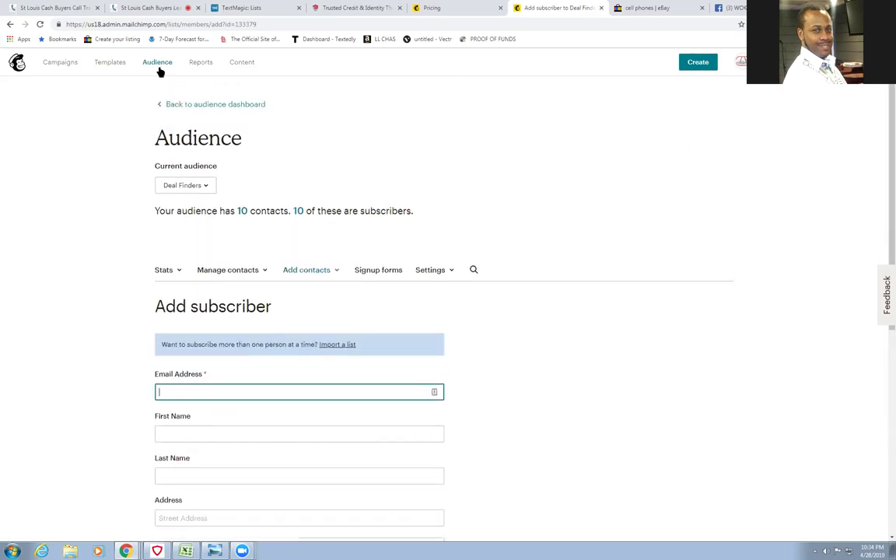
pyautogui.click(197, 188)
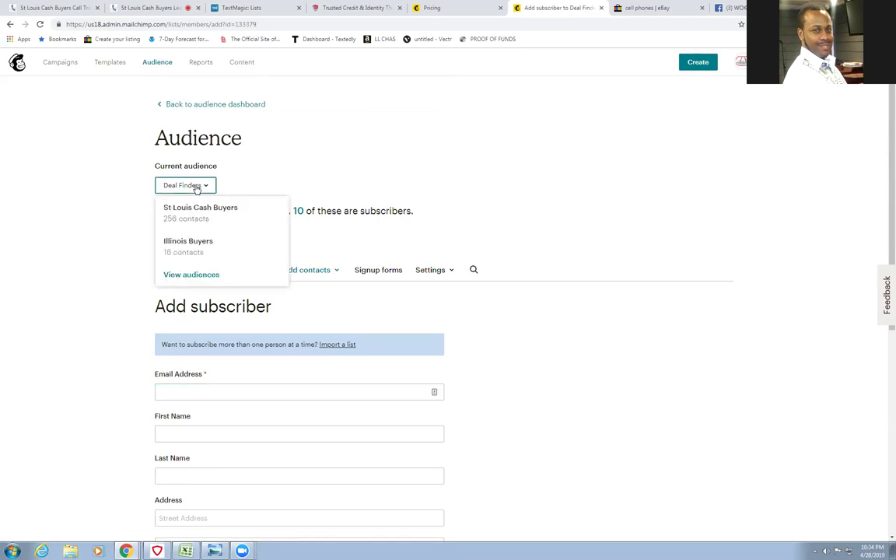
pyautogui.click(197, 187)
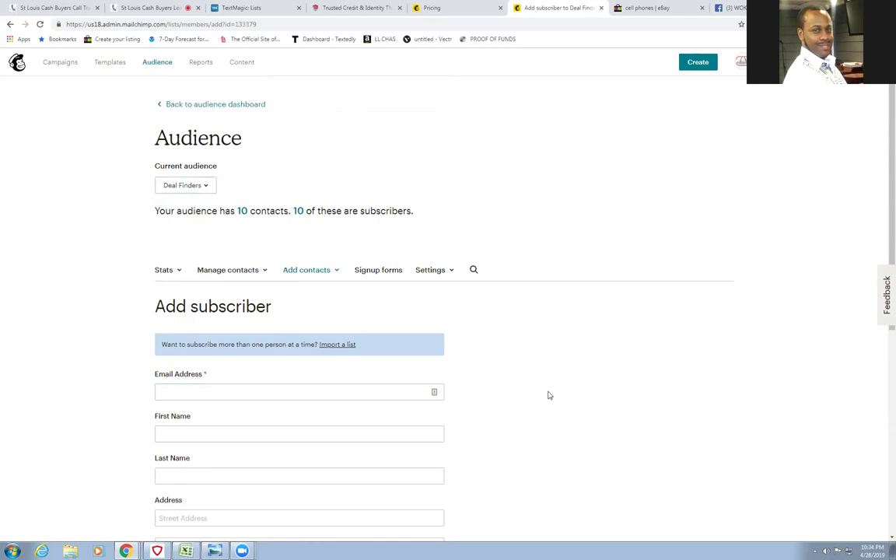
pyautogui.scroll(-2, 548, 395)
pyautogui.scroll(-3, 550, 390)
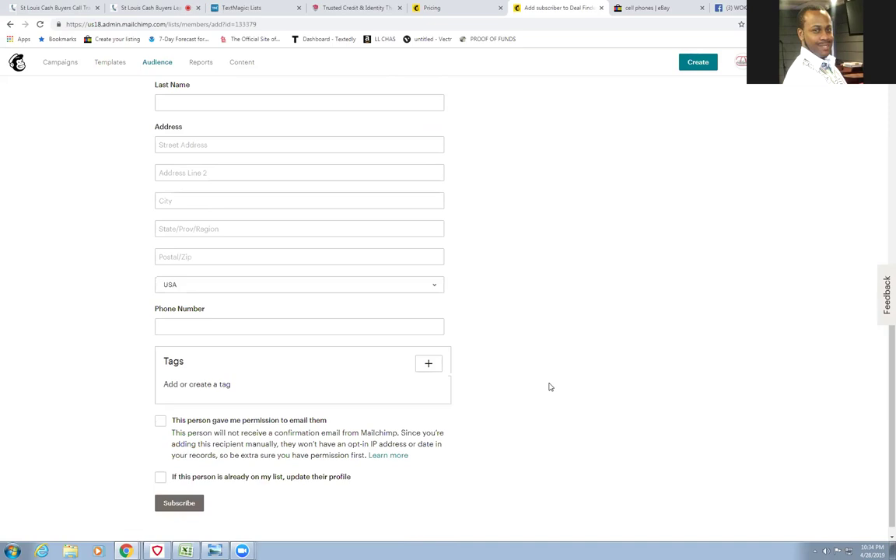
pyautogui.scroll(3, 549, 387)
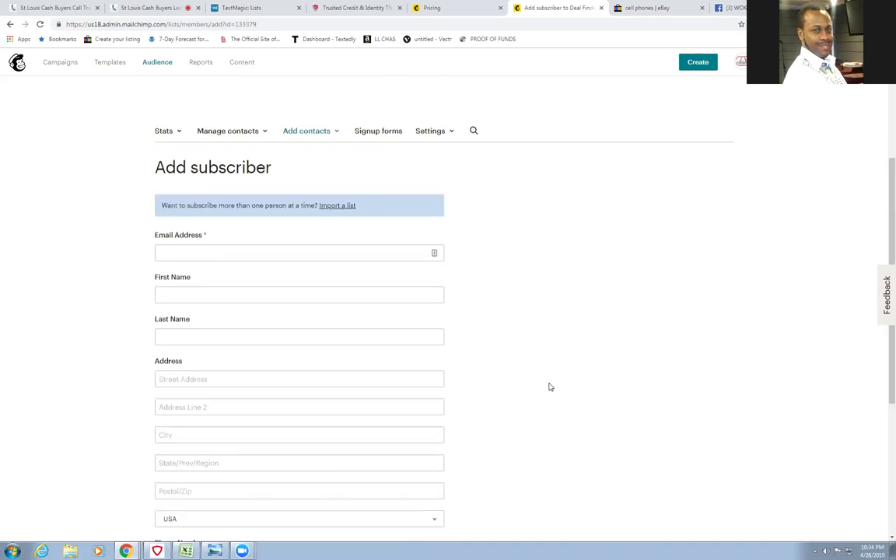
pyautogui.scroll(2, 549, 386)
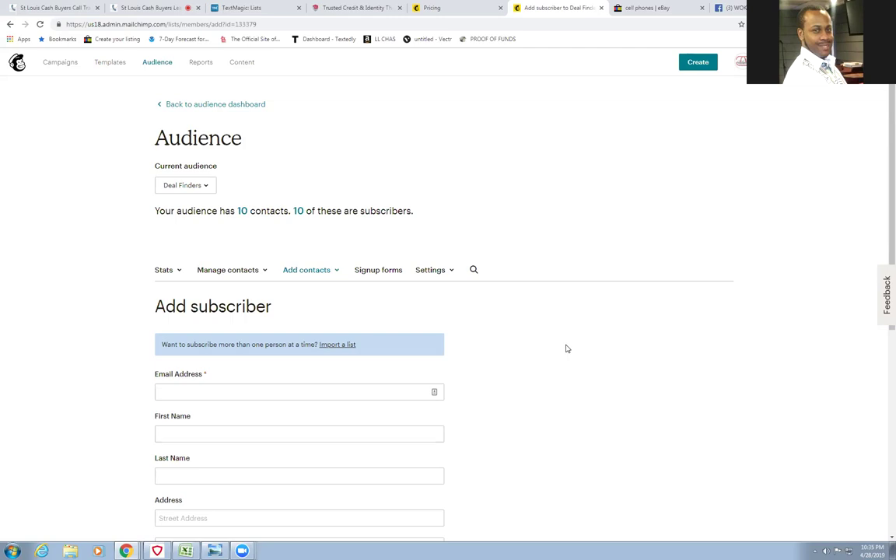
# - Show the WOKE Real Estate Investors group's Discussion page in the Facebook tab
pyautogui.click(730, 8)
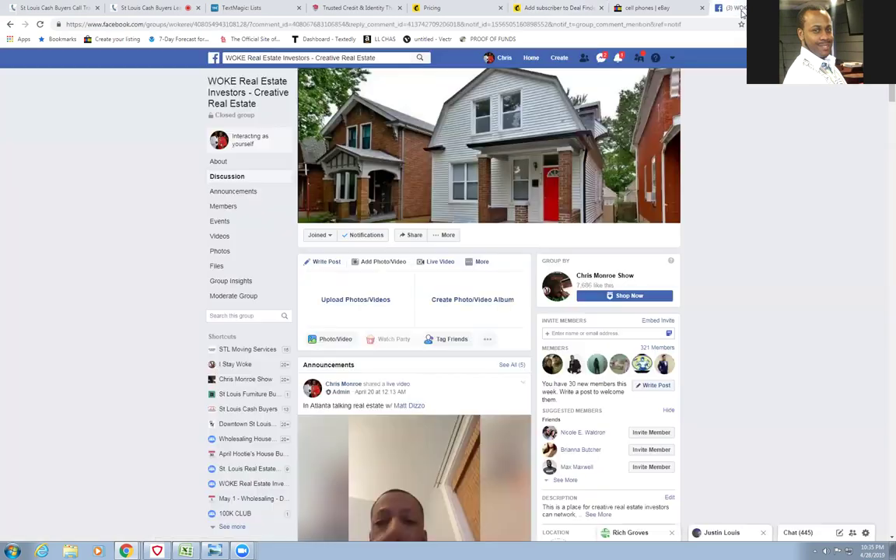